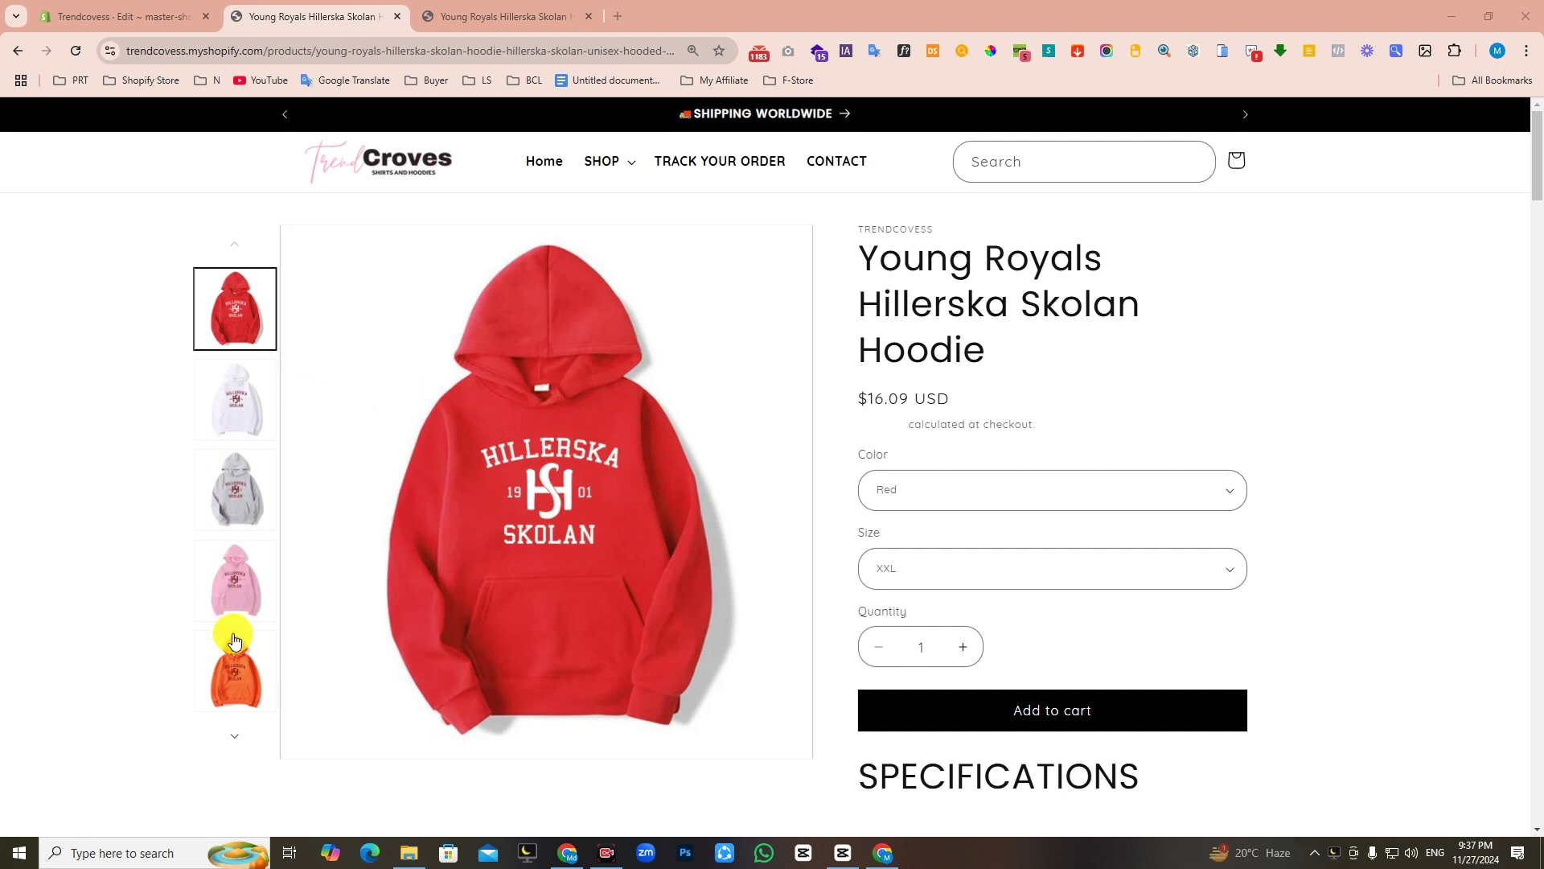
Review the hoodie product pages and theme customizer, viewing white, beige and grey images
click(234, 400)
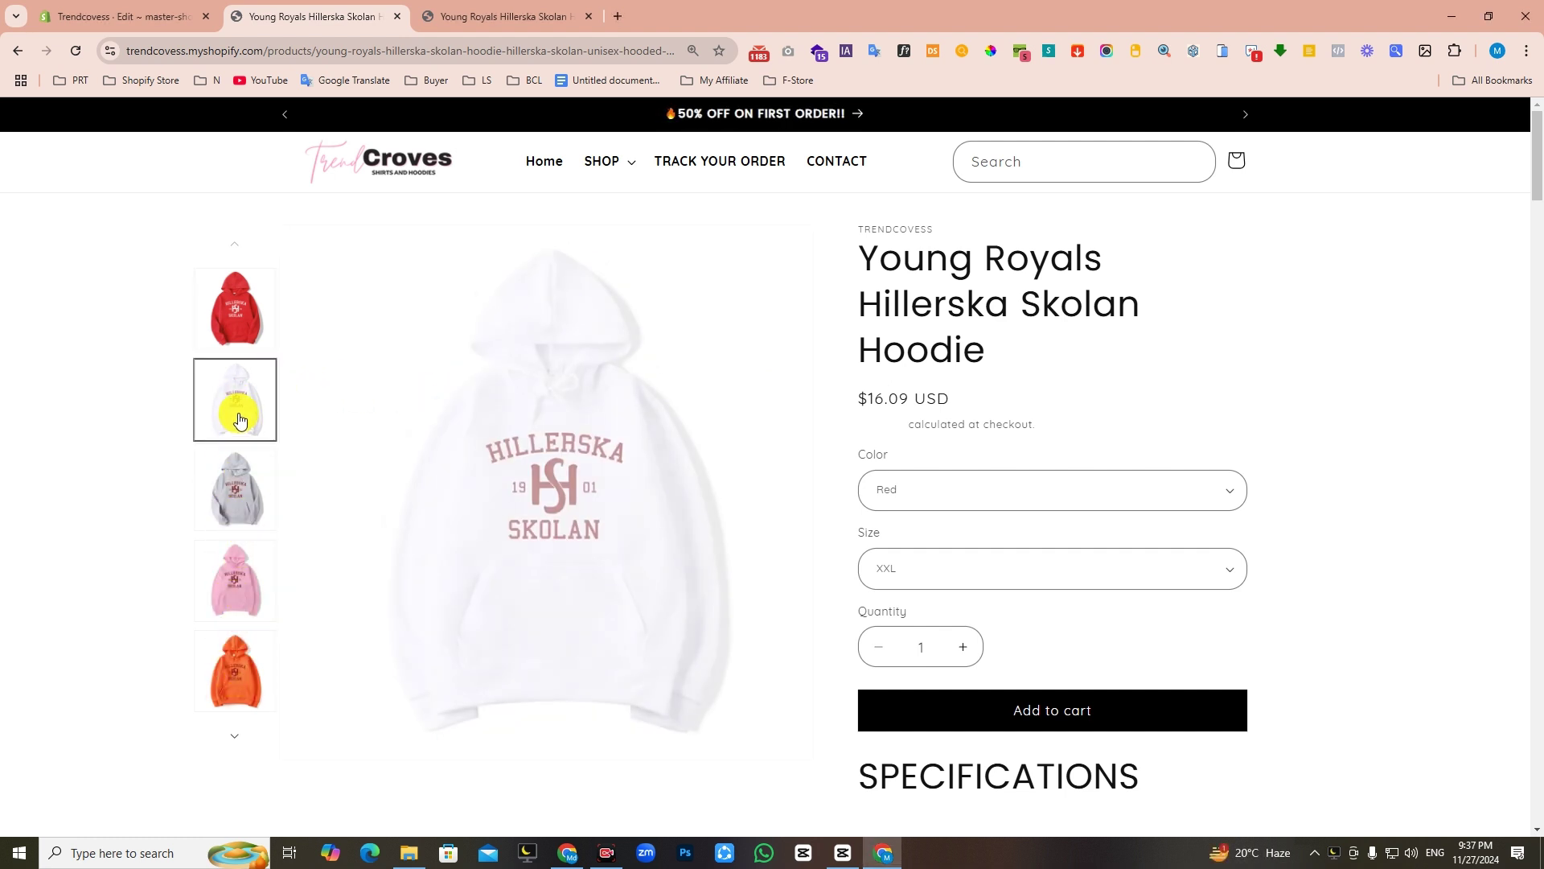
click(483, 15)
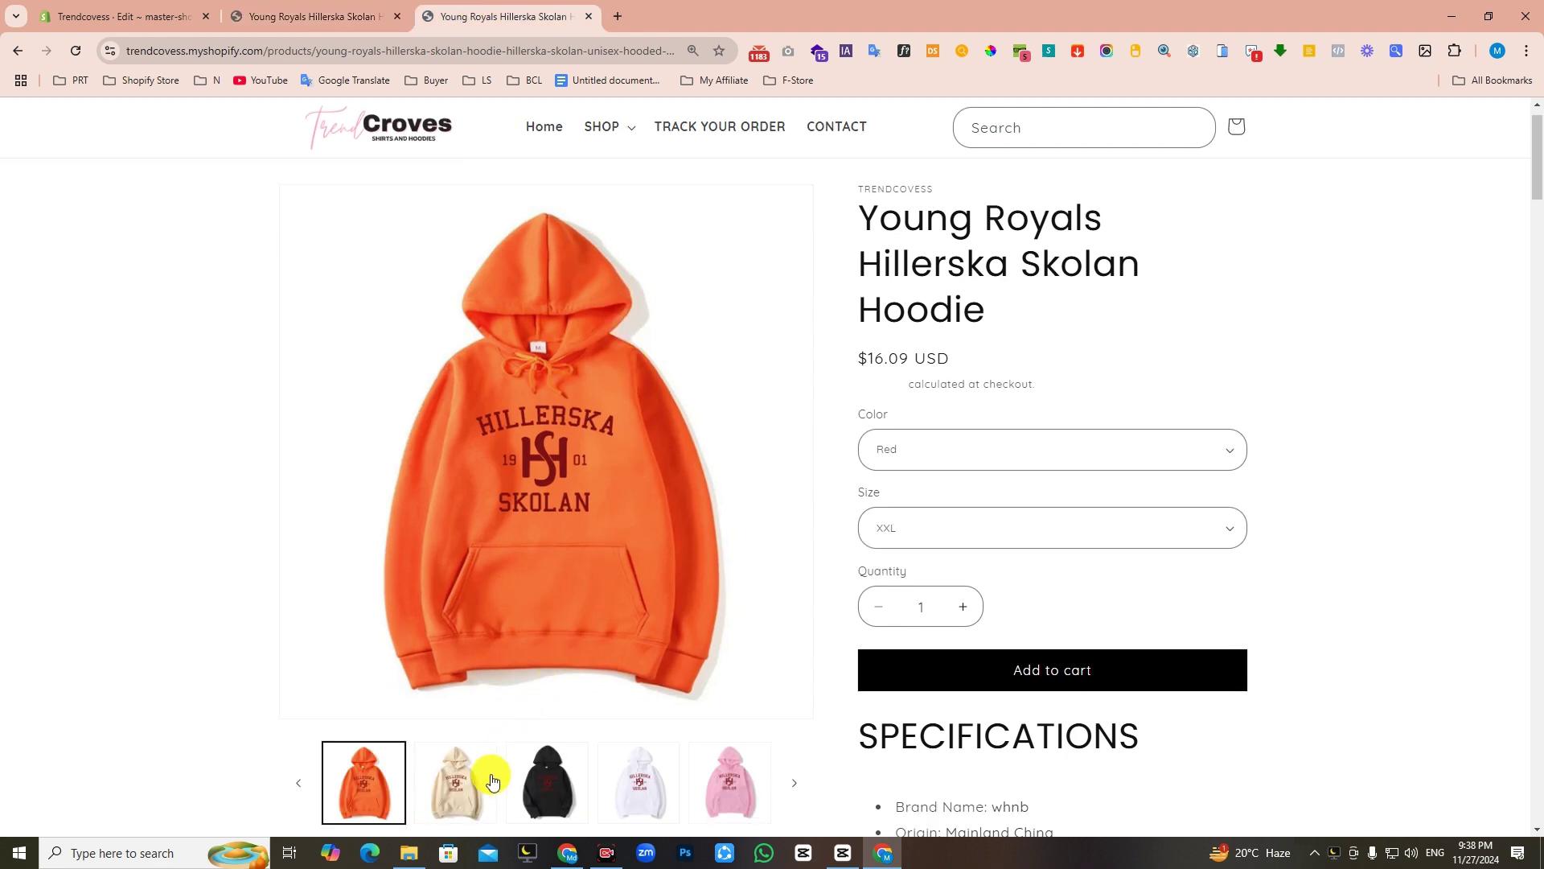
click(454, 782)
click(540, 787)
click(121, 17)
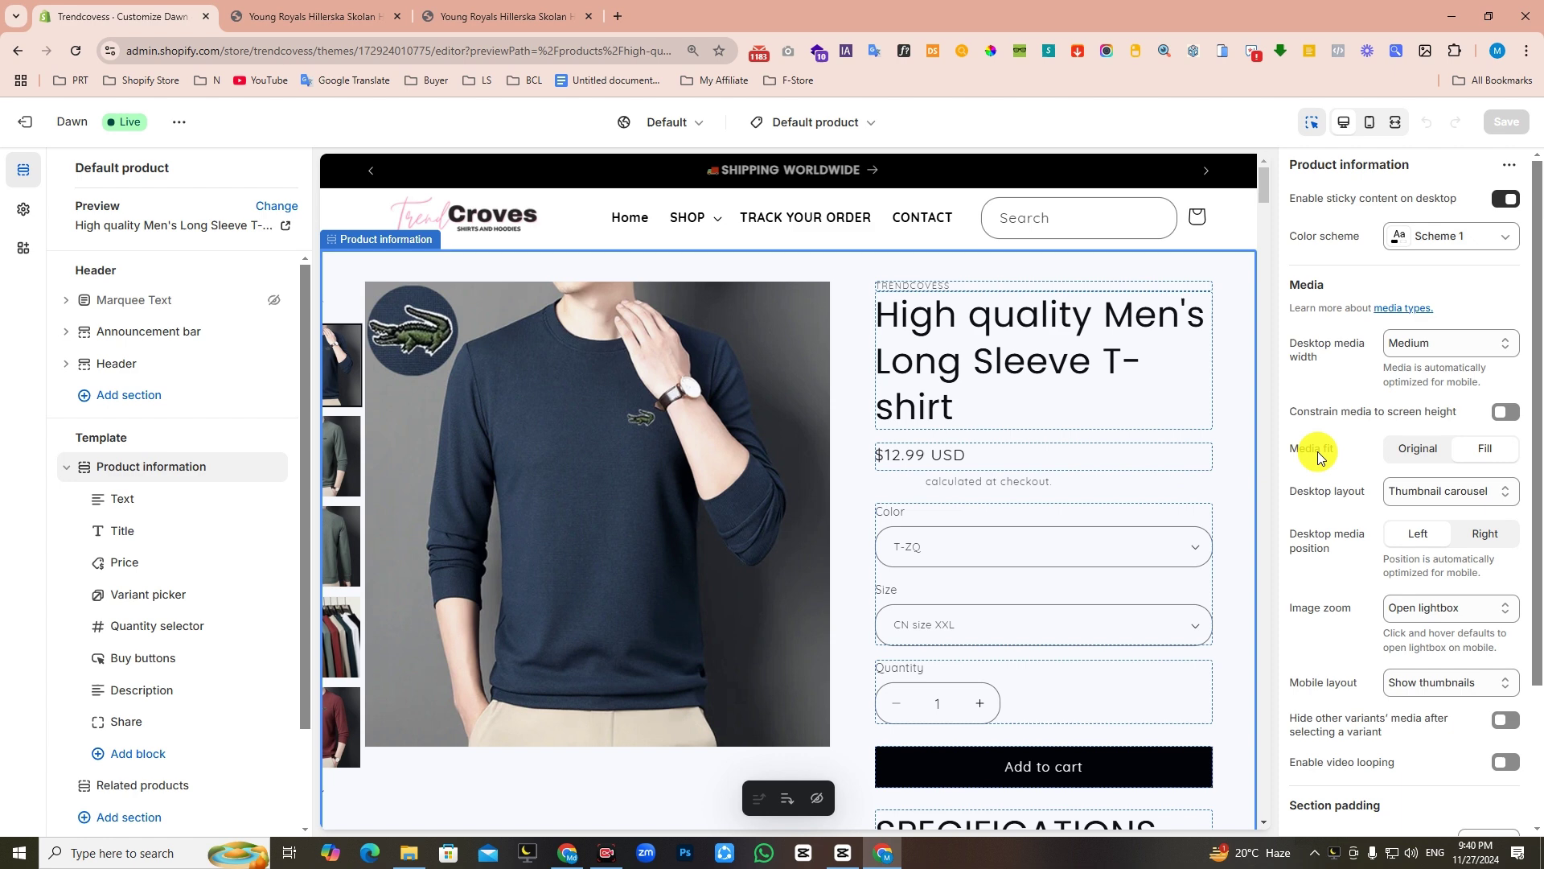
scroll(1384, 419, down, 3)
scroll(1384, 419, down, 2)
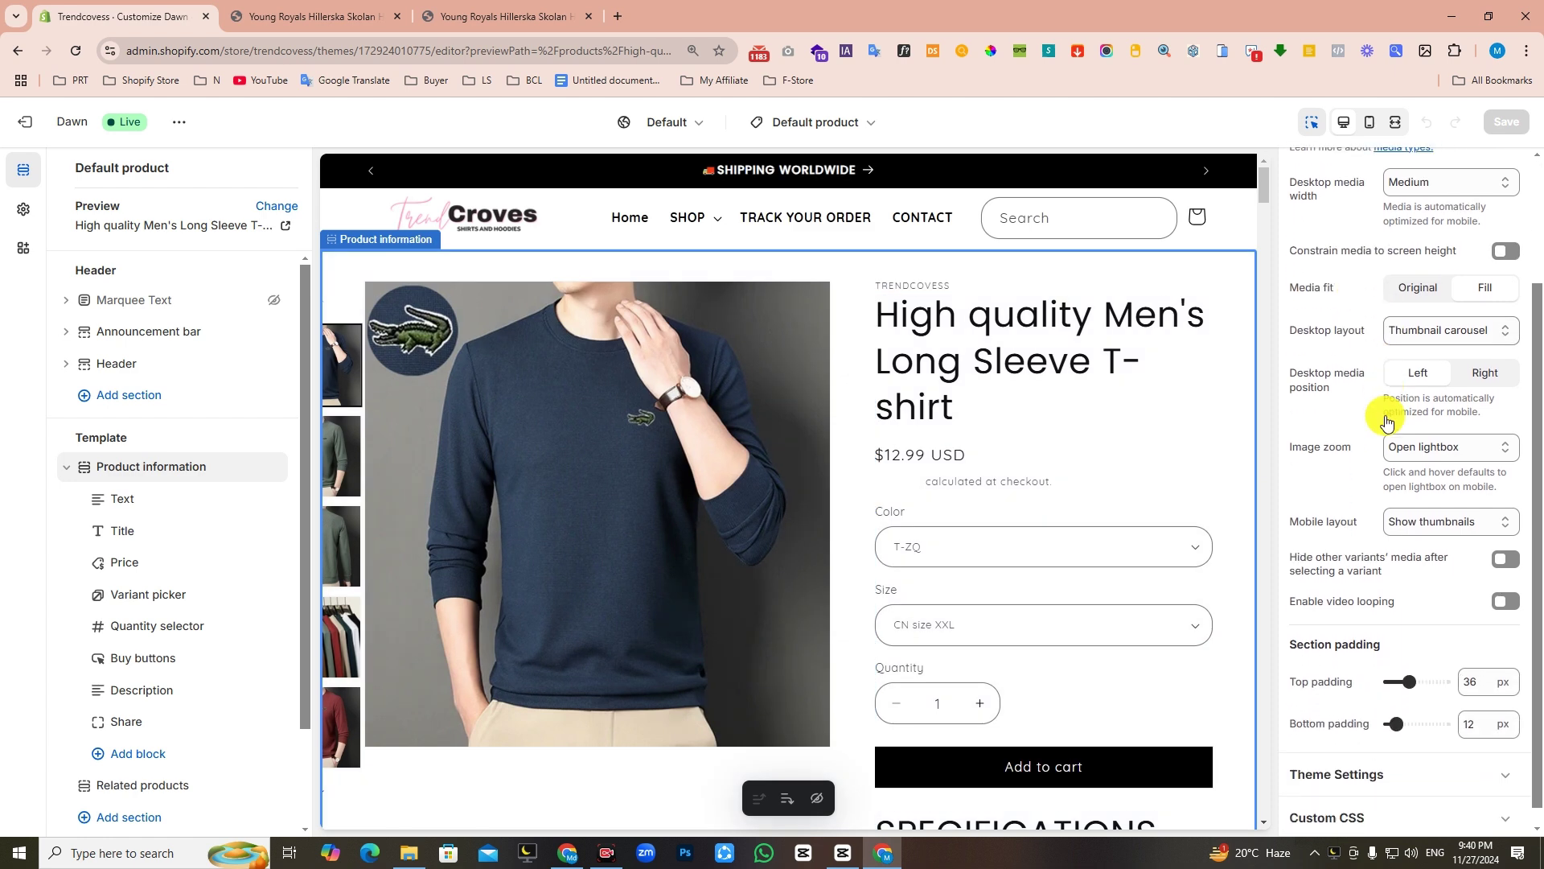
click(311, 16)
Cycle the beige, black, white, pink, orange and grey thumbnails, then open the Dawn theme's actions
click(234, 324)
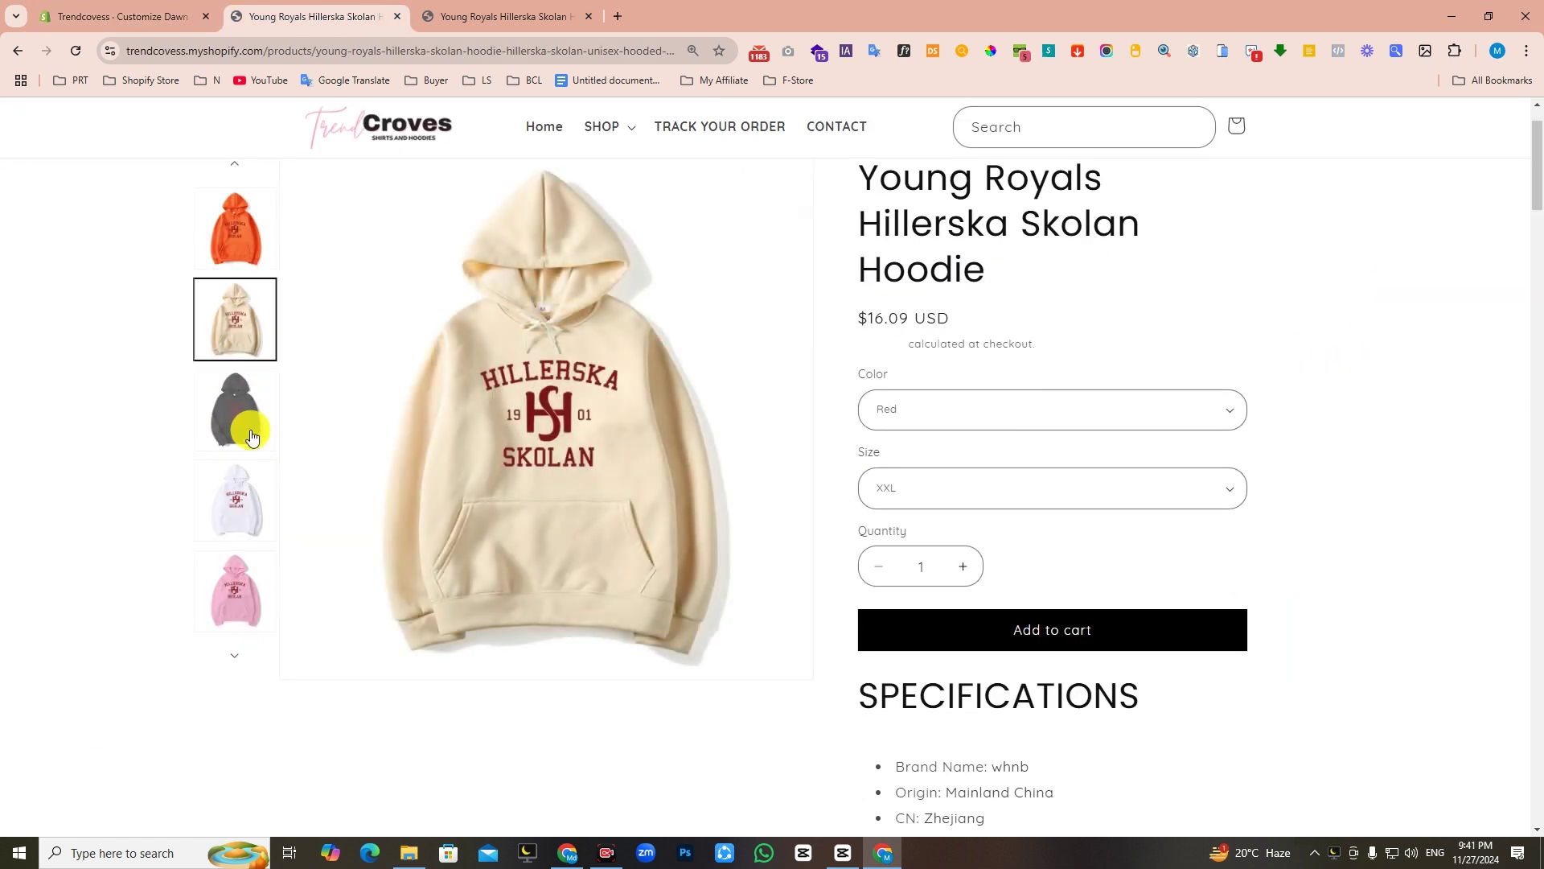
click(234, 411)
click(235, 501)
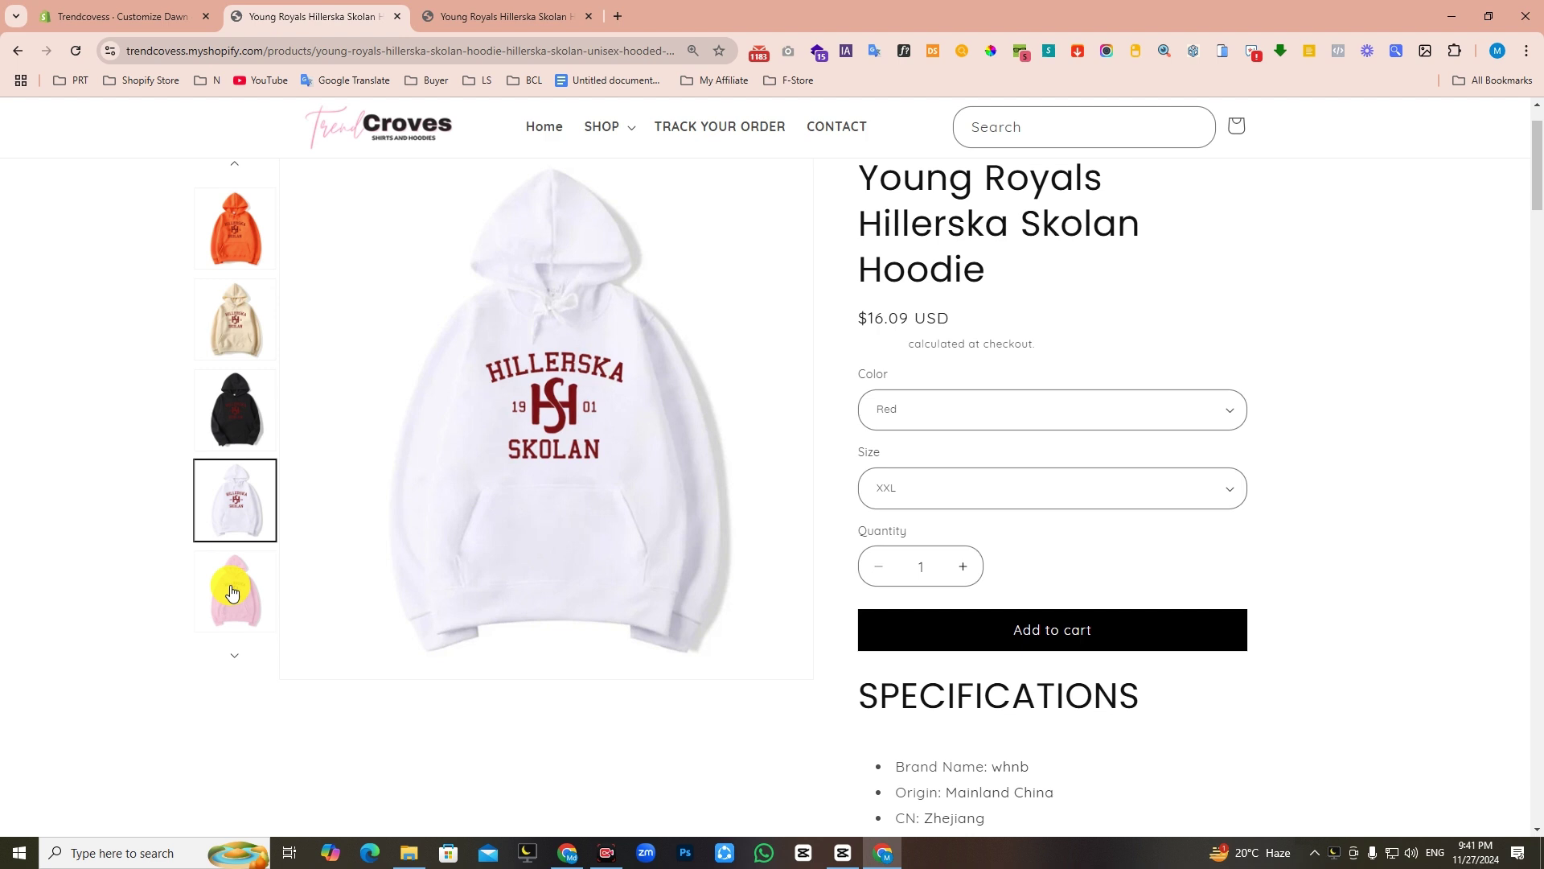
click(234, 589)
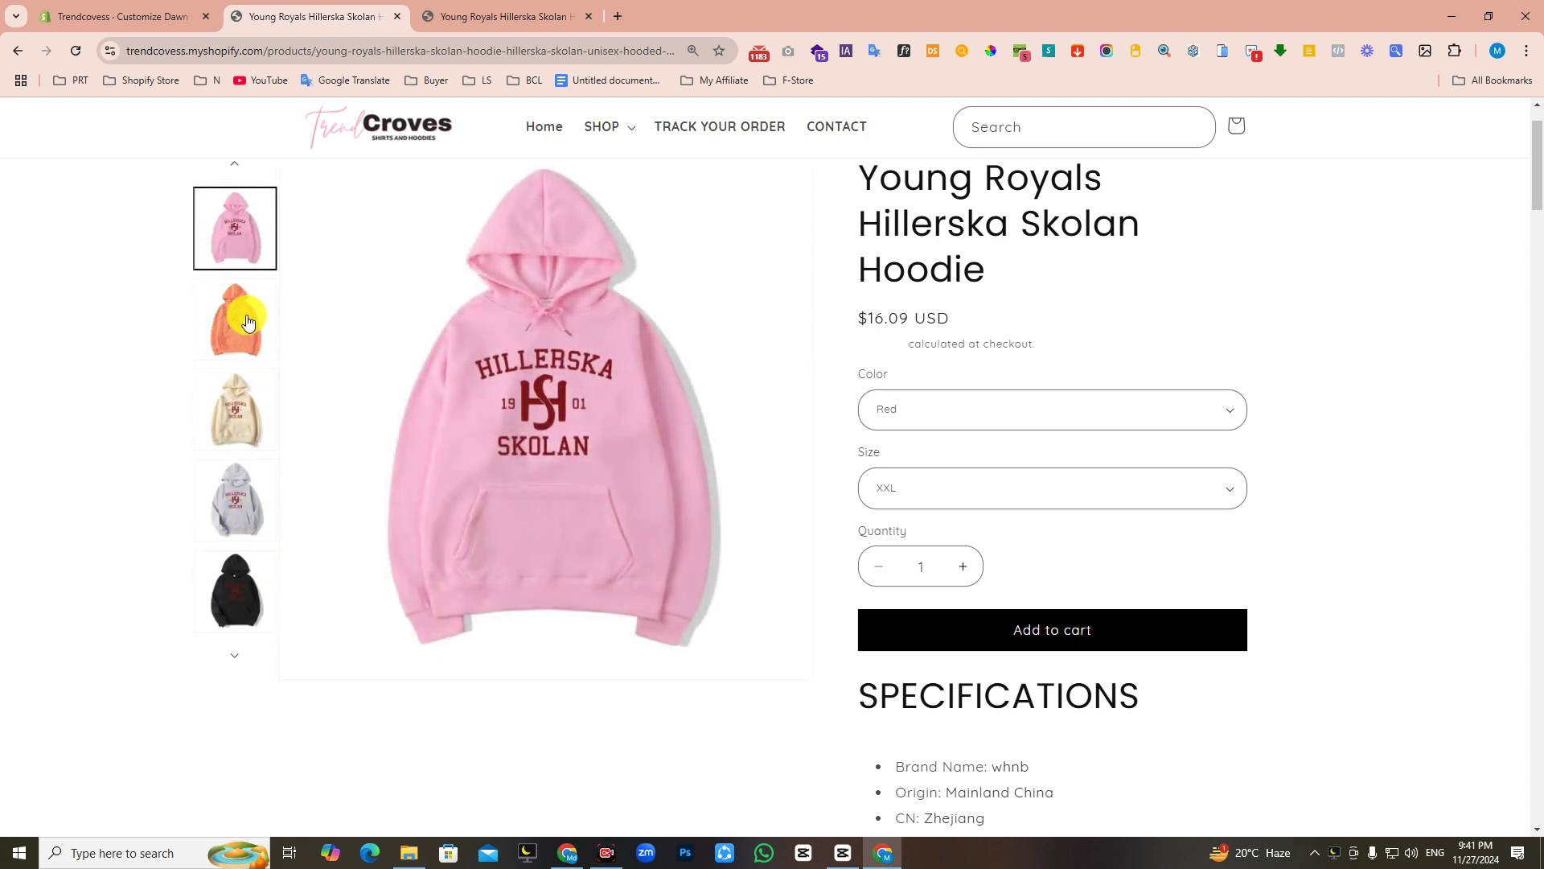
click(234, 320)
click(232, 410)
click(234, 501)
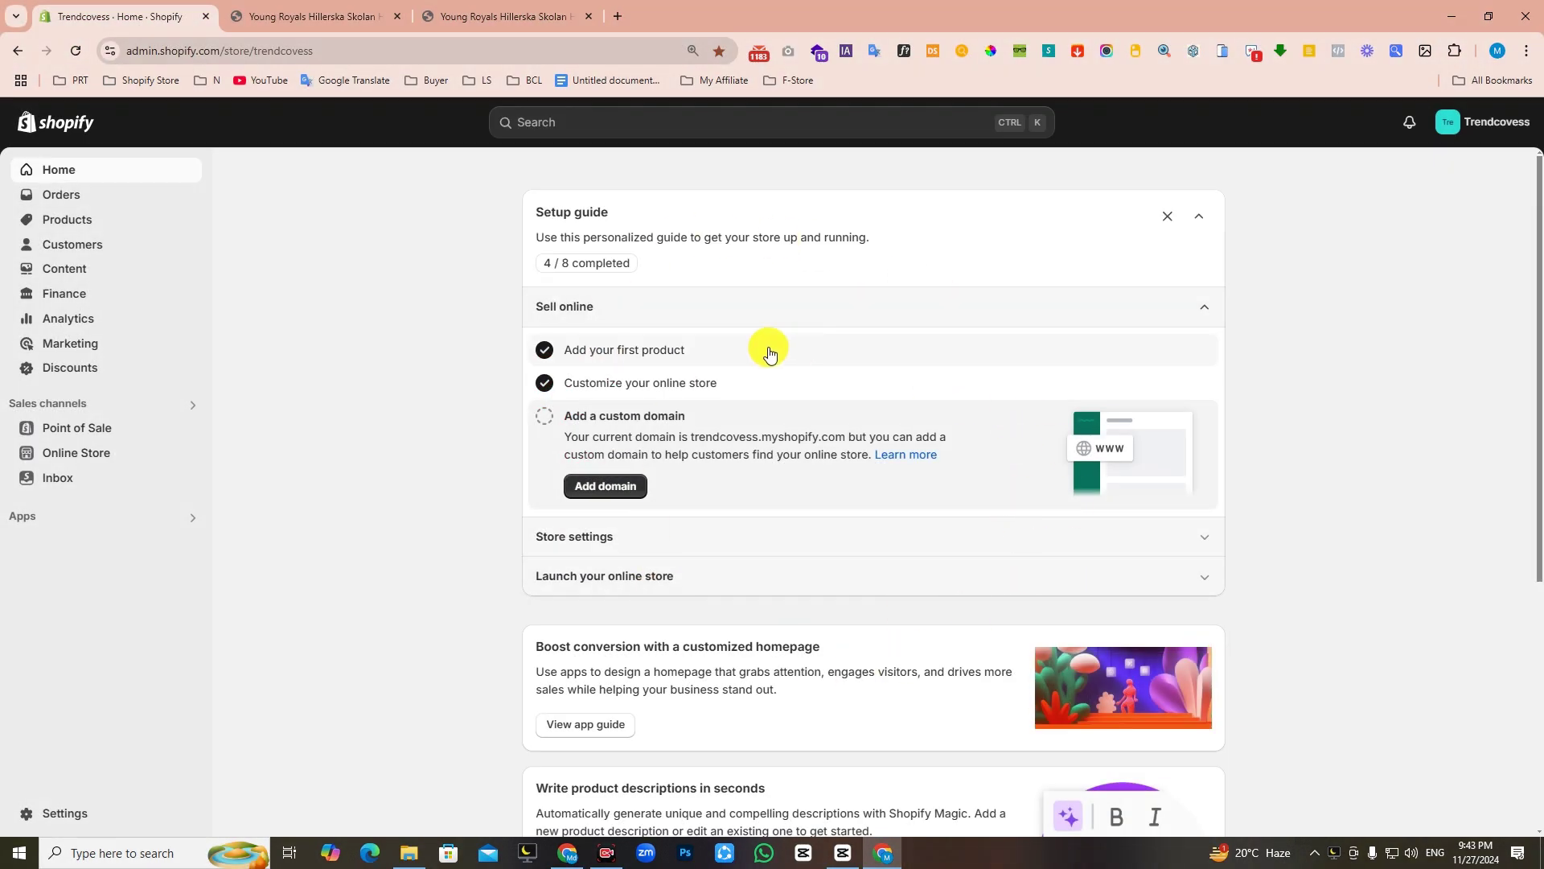
click(75, 452)
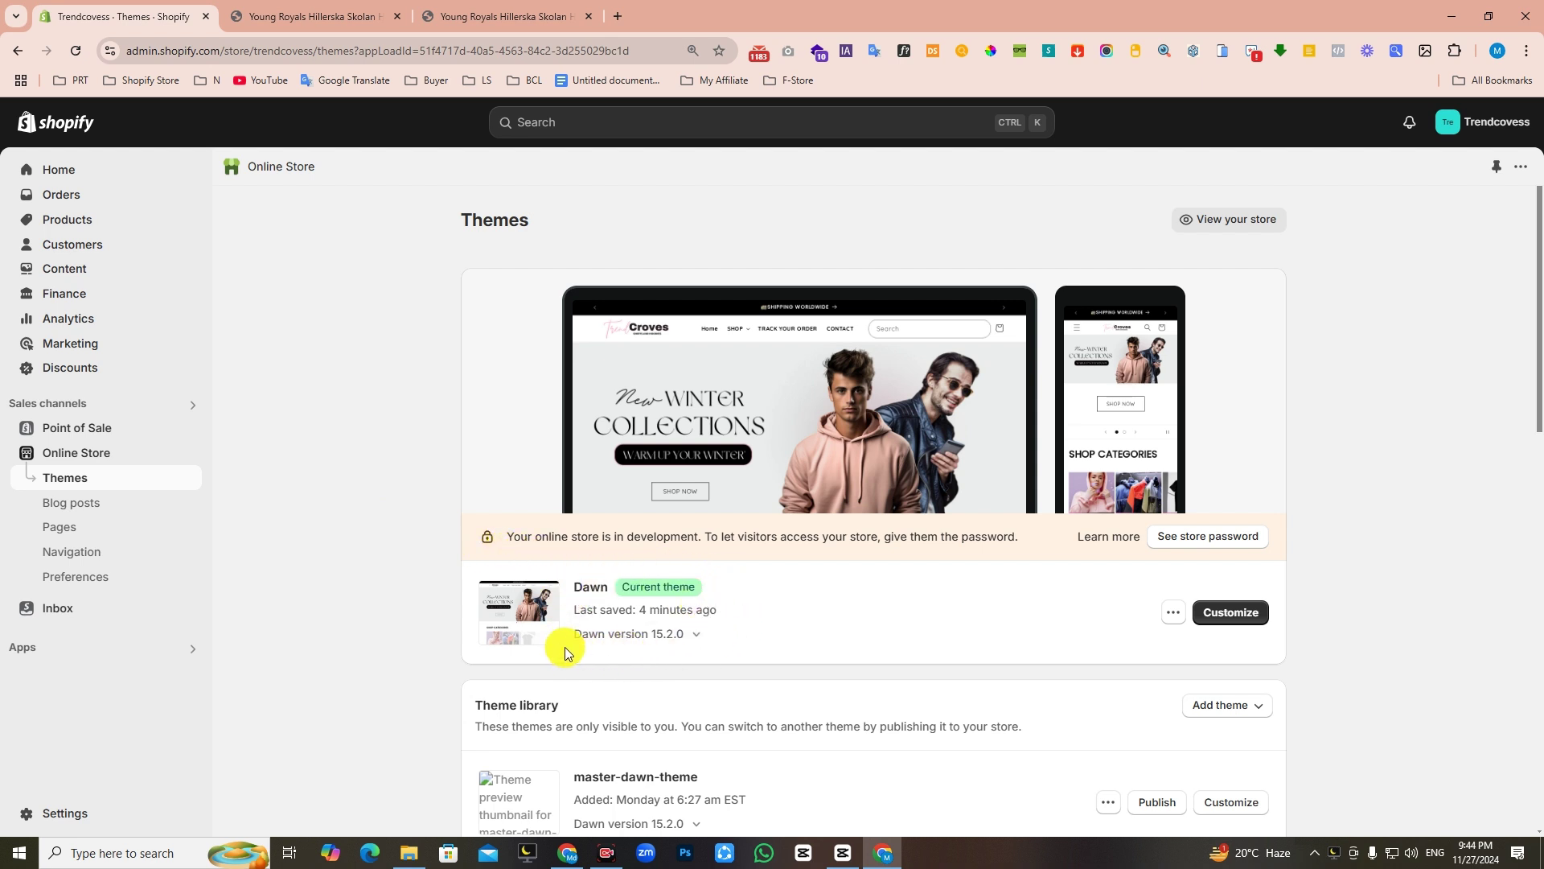
click(1173, 614)
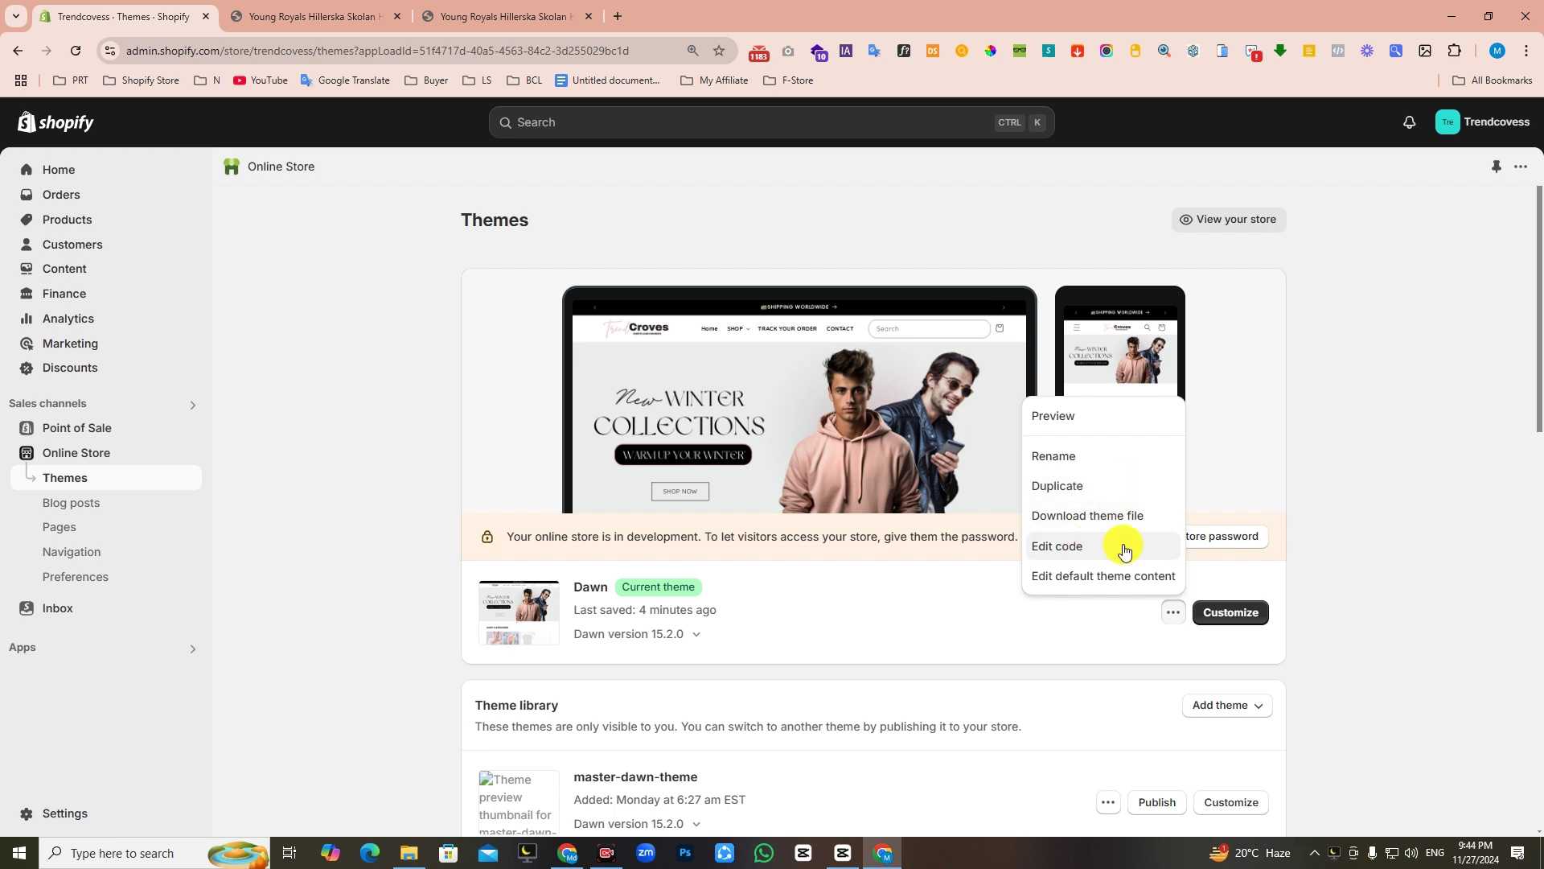
In Dawn's code editor, collapse layout and templates, then filter for and open base.css
click(1092, 546)
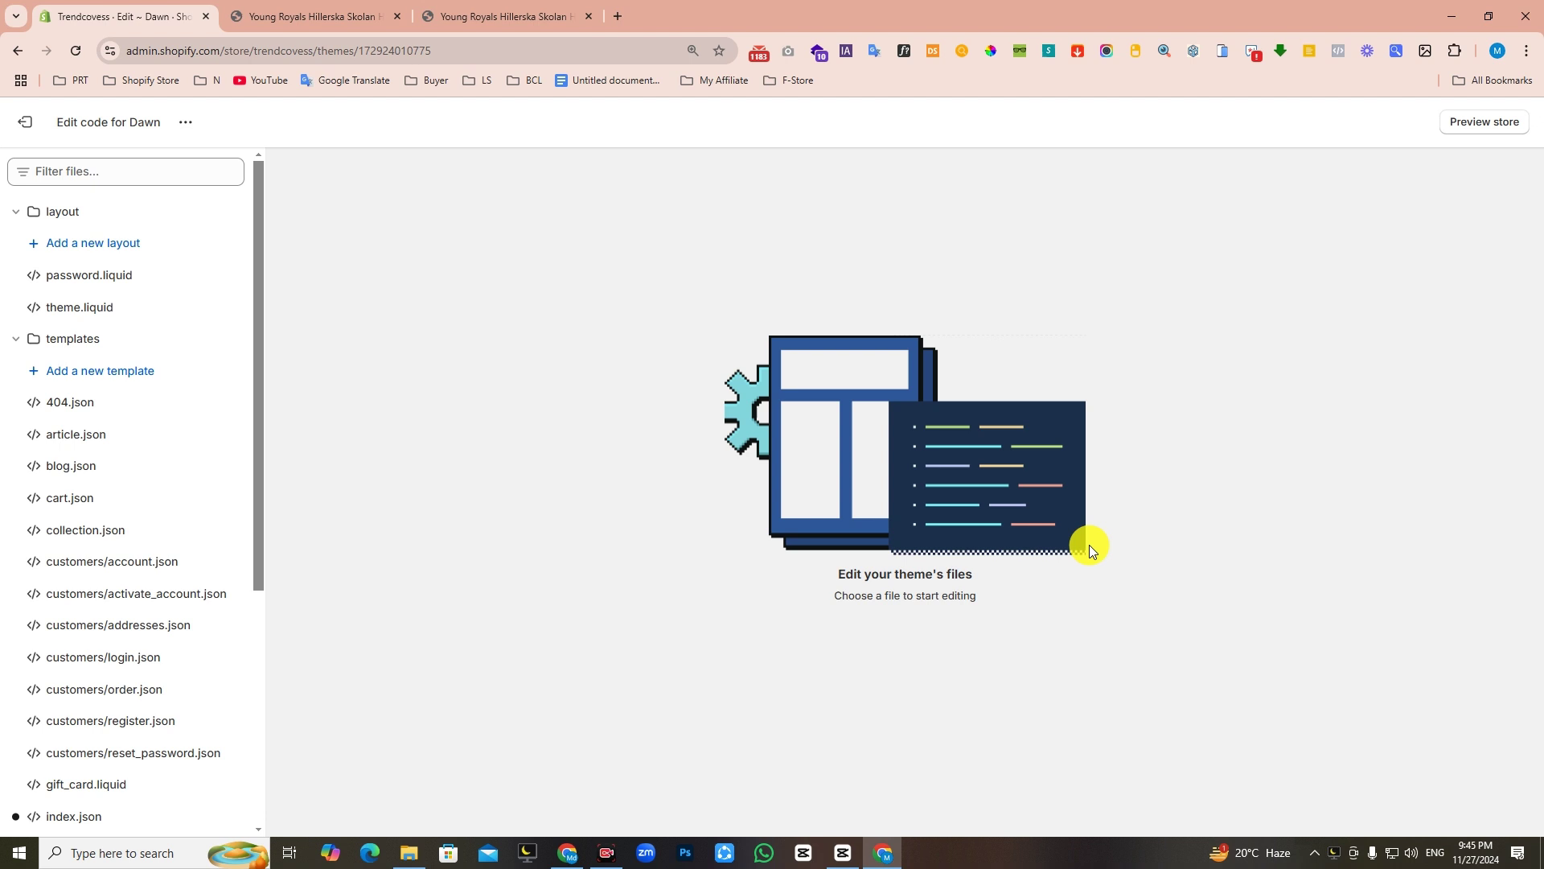
click(96, 211)
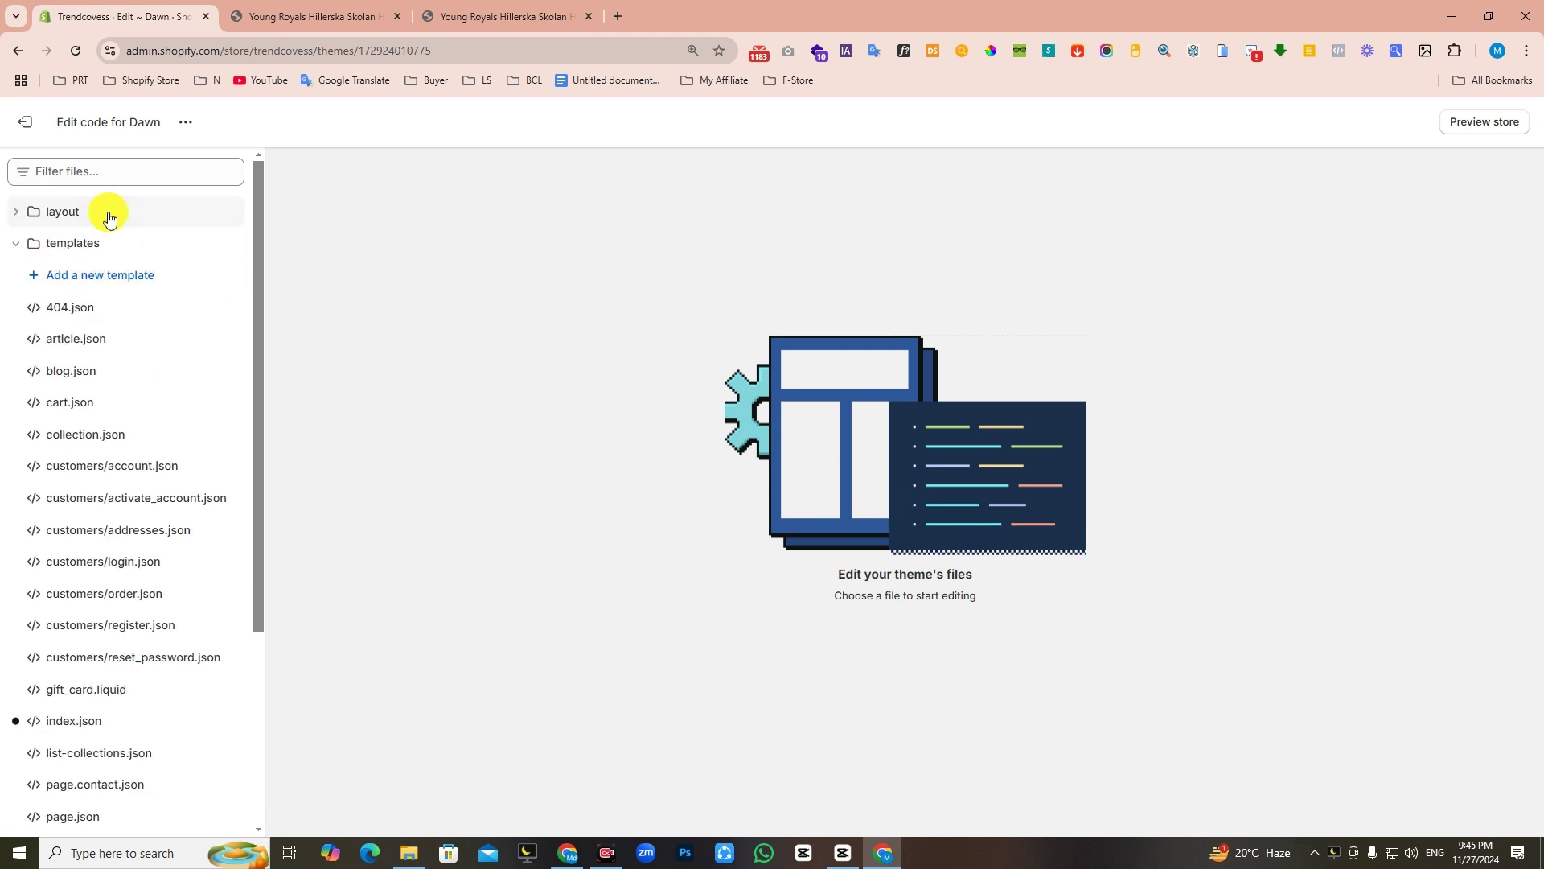
click(82, 247)
click(73, 171)
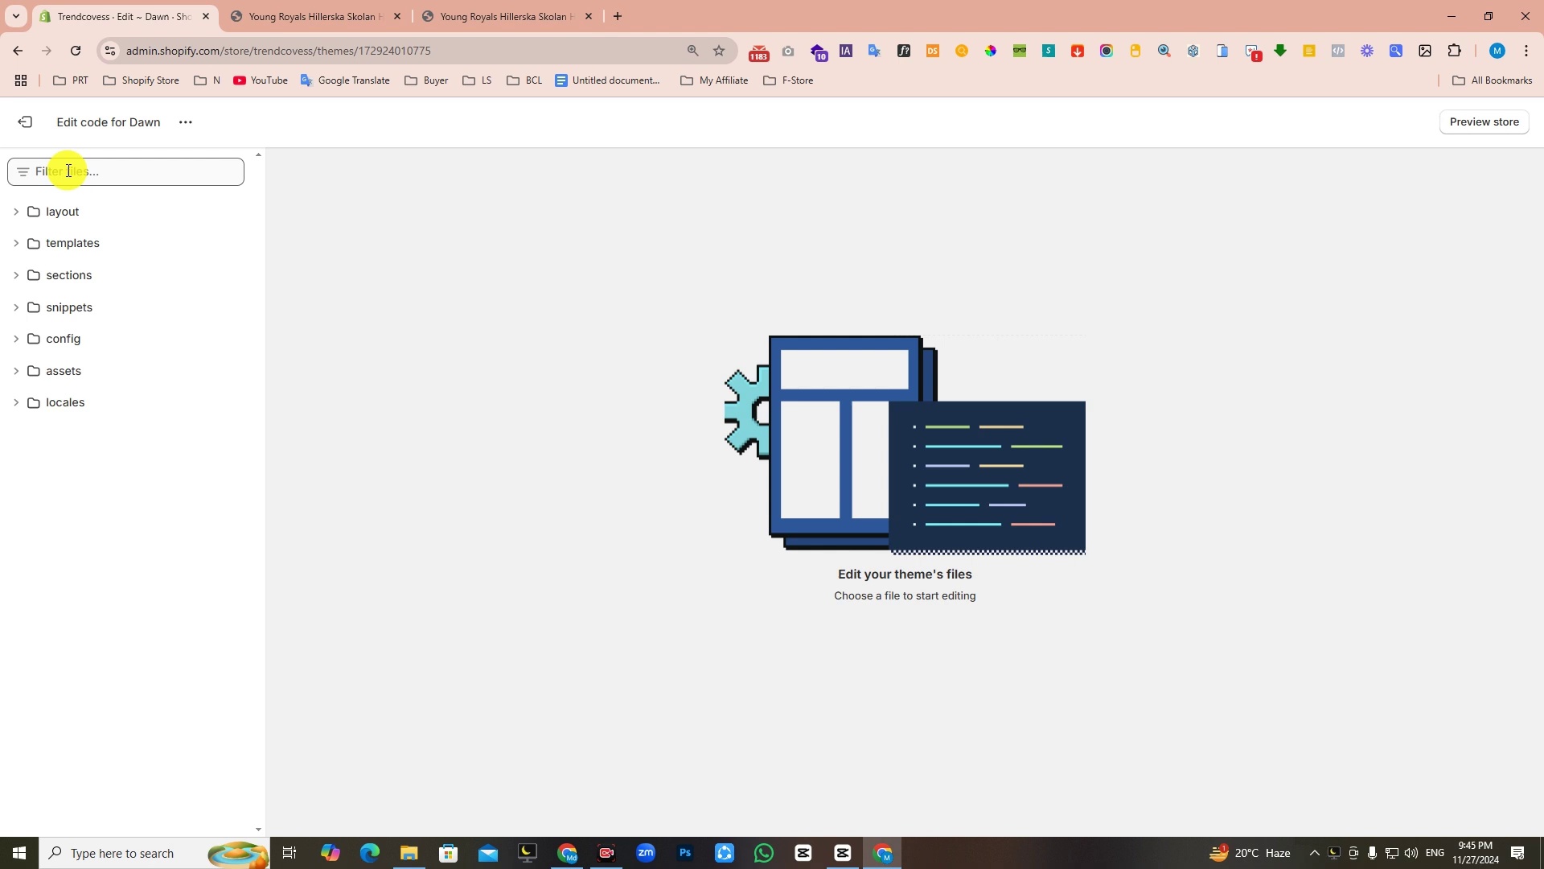
text(base.css)
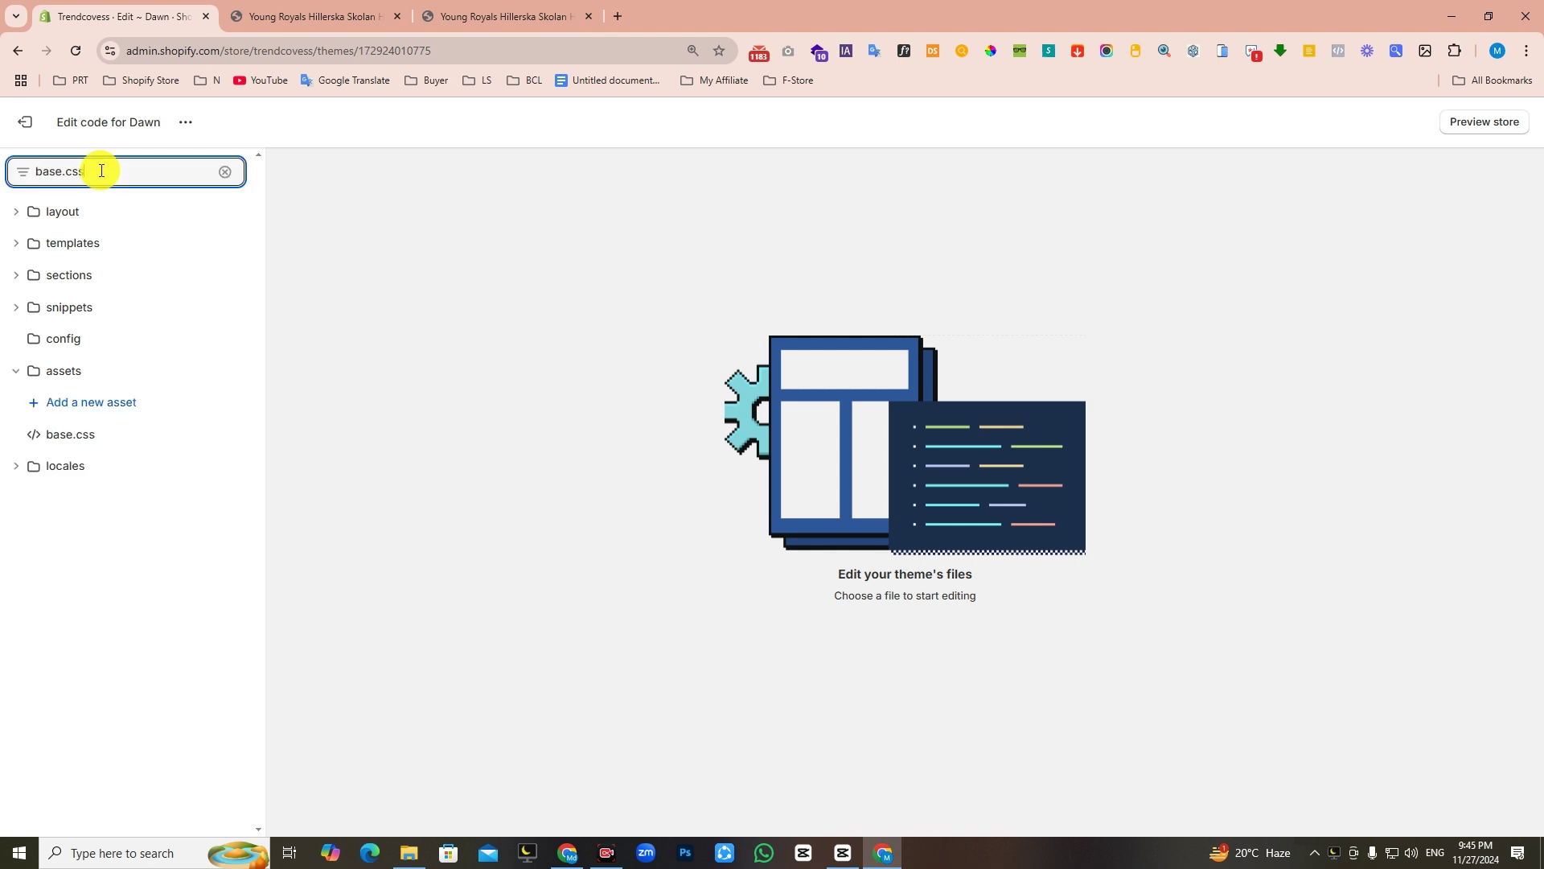
click(117, 437)
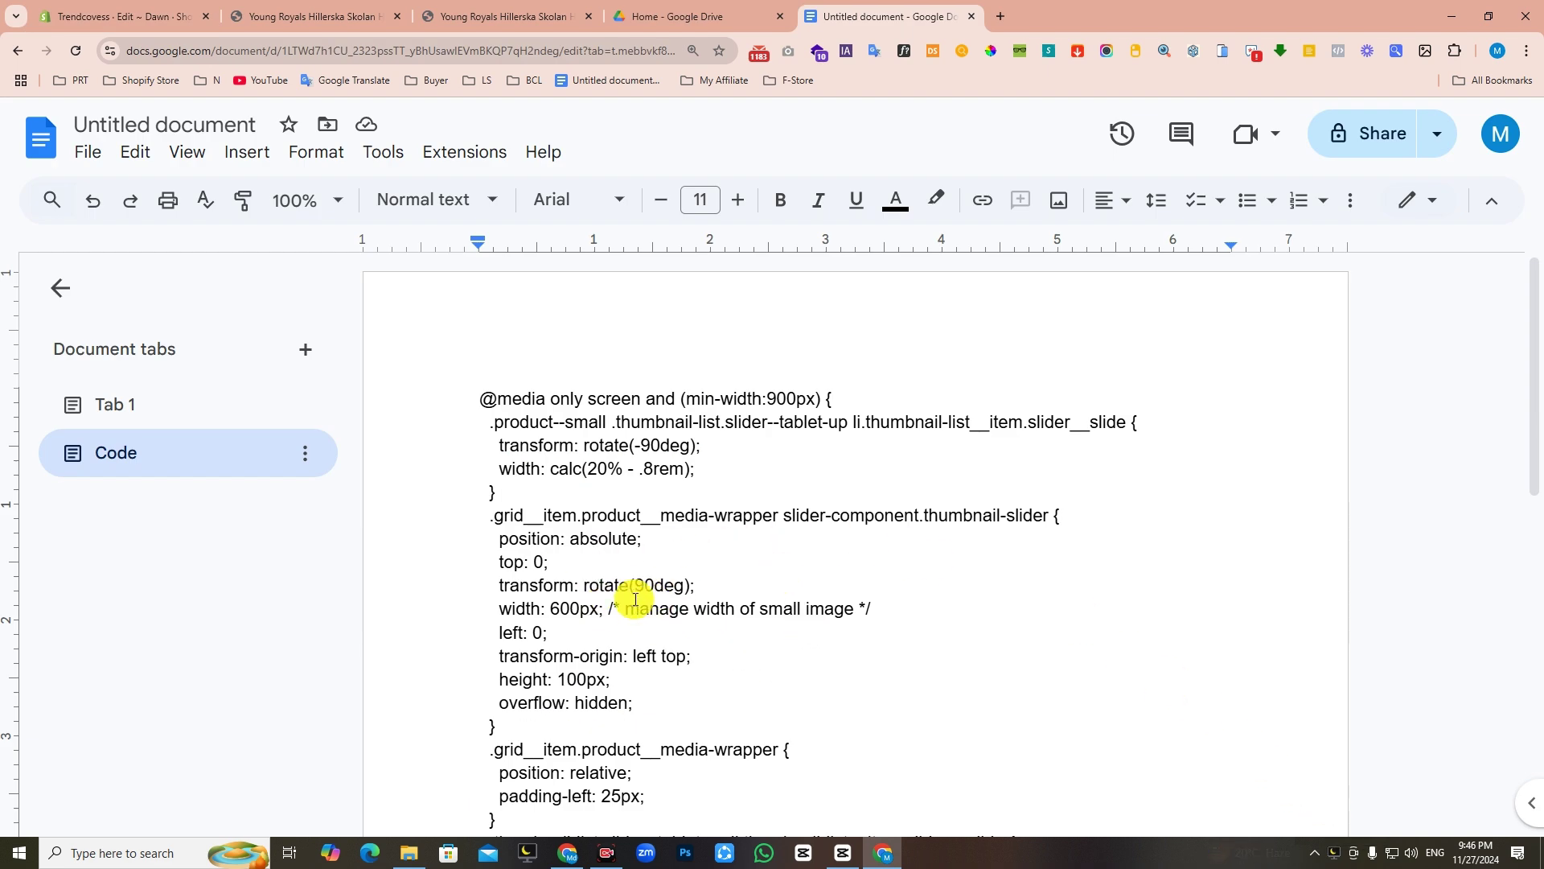
scroll(636, 594, down, 2)
scroll(635, 594, down, 1)
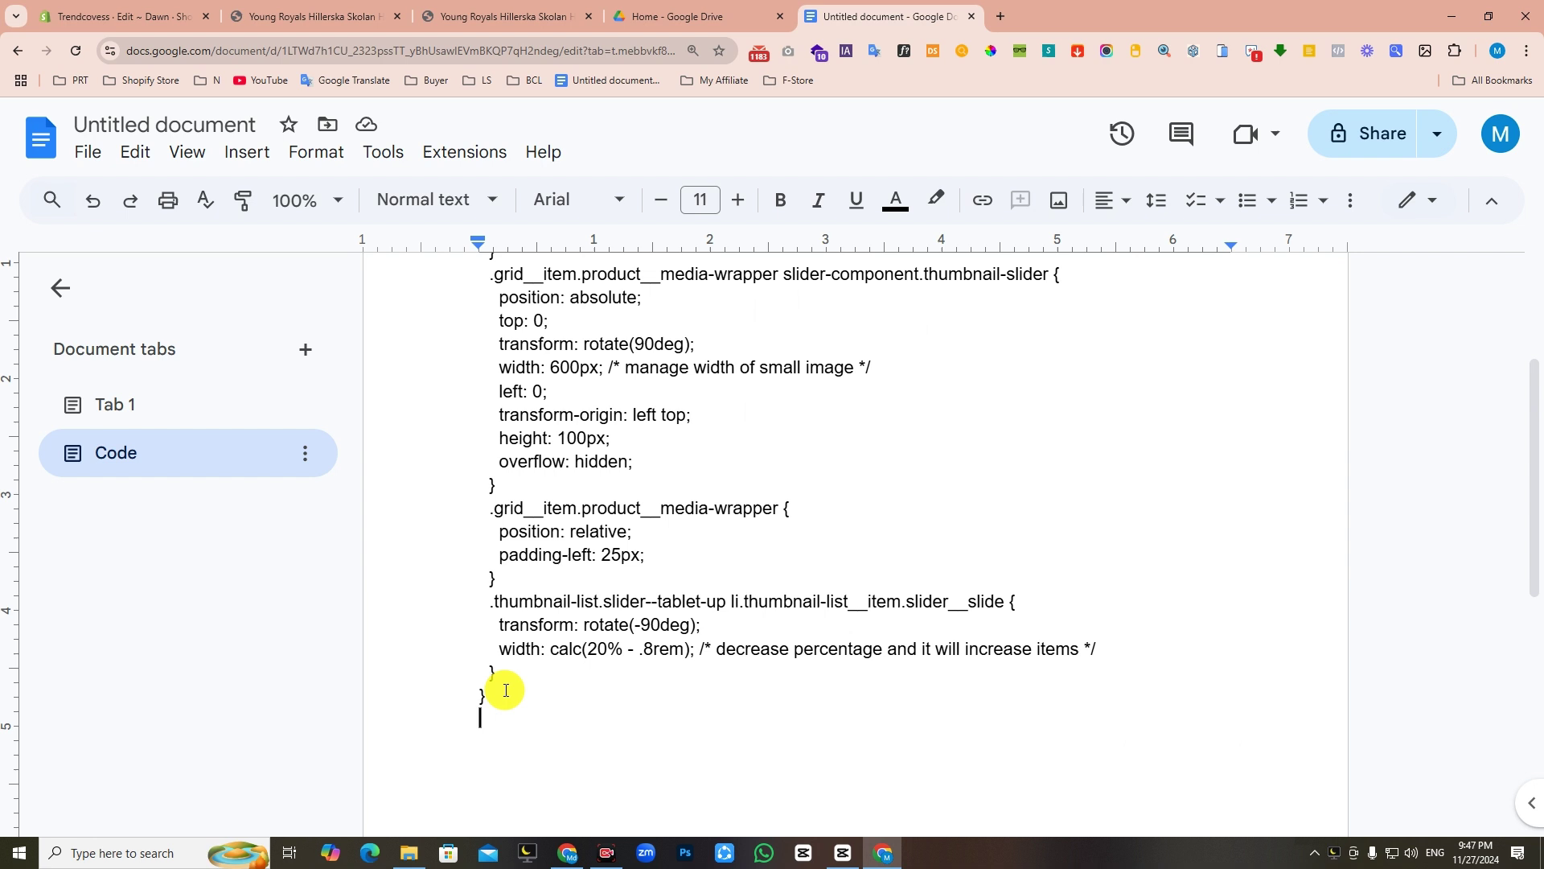
scroll(600, 639, up, 2)
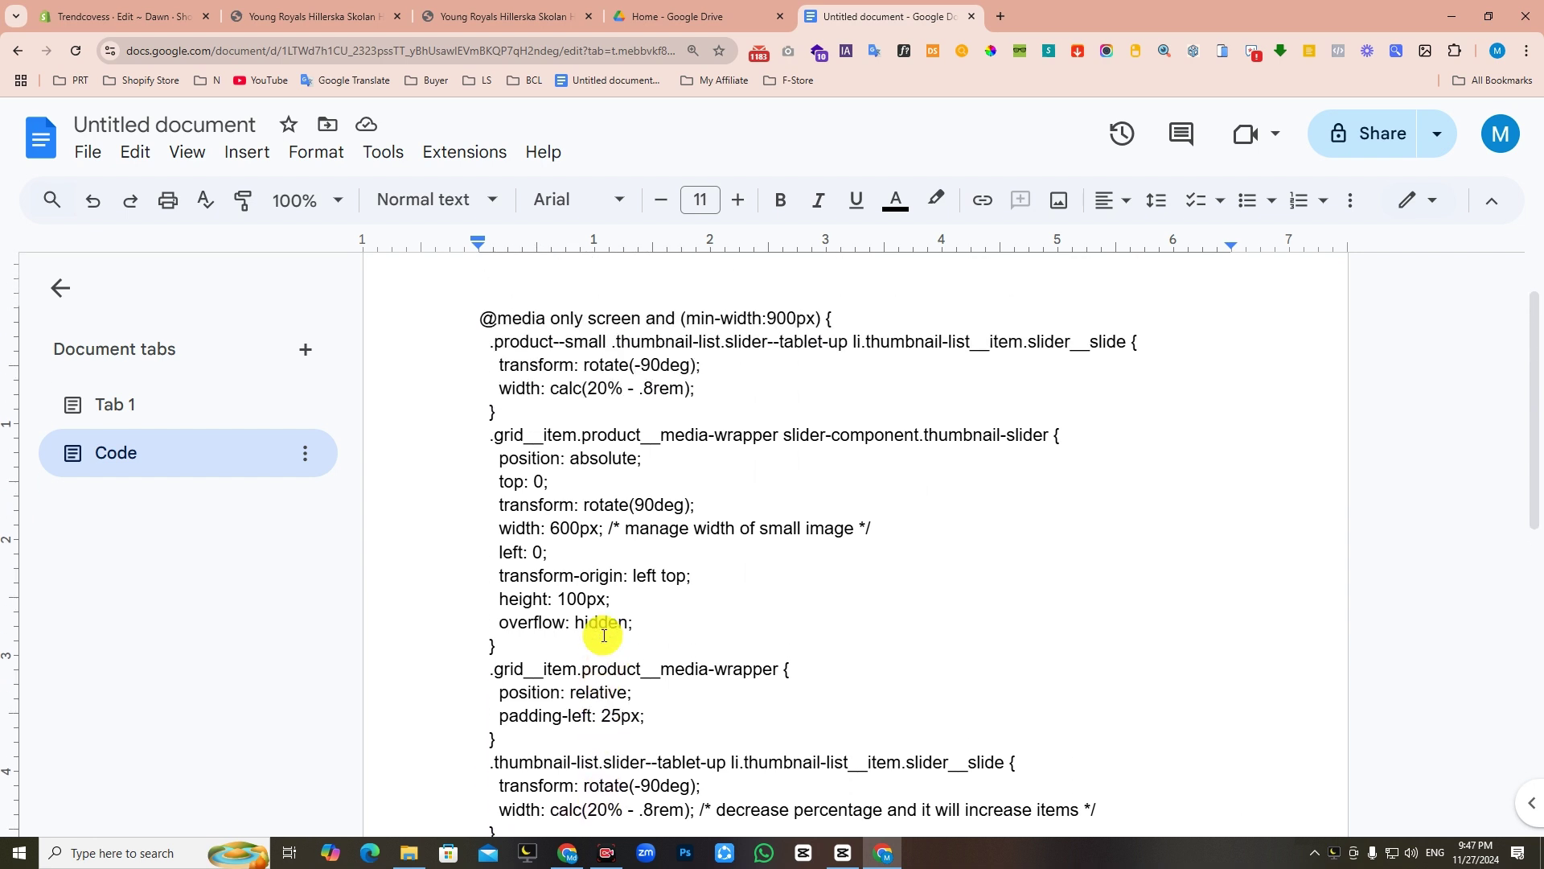
scroll(603, 635, down, 2)
Paste the Google Doc's media-query CSS at the end of base.css and save
key(ctrl+a)
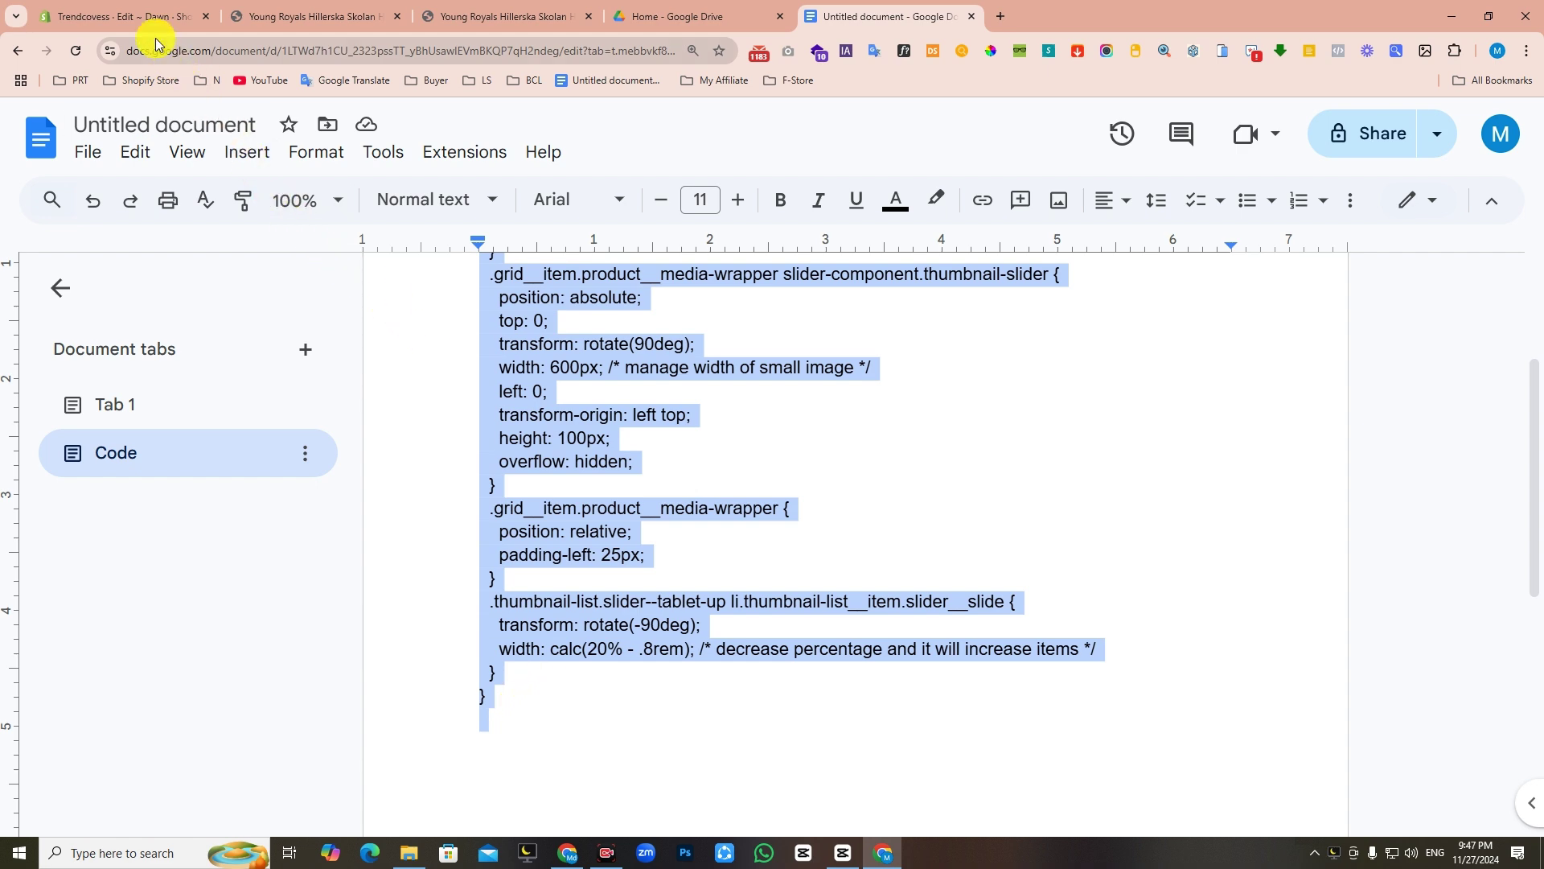
click(132, 16)
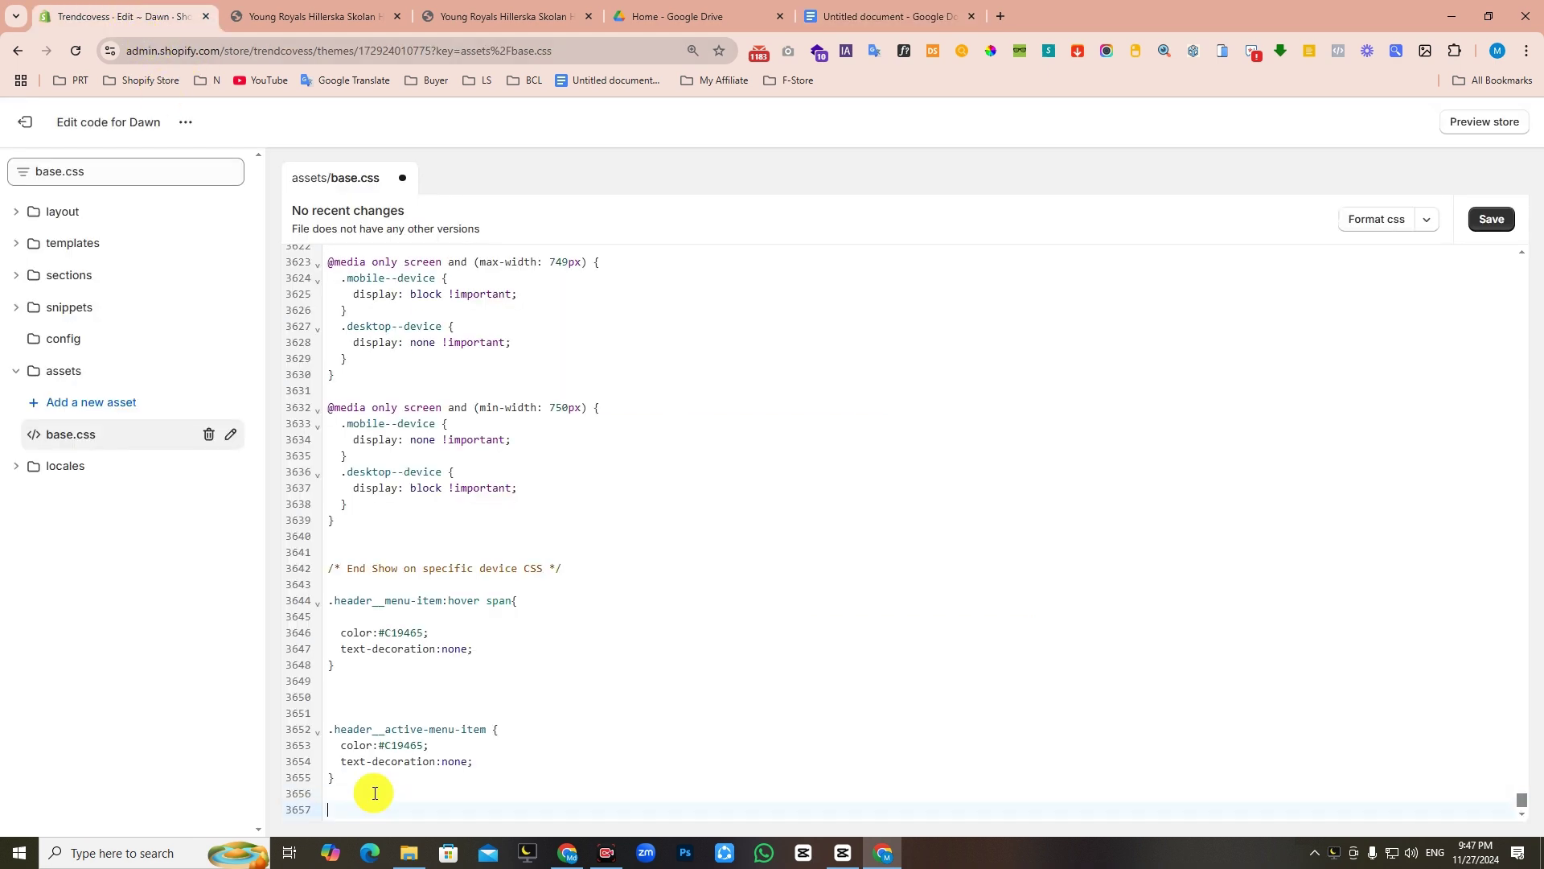
text(@media only screen and (min-width:900px) {   .product--small .thumbnail-list.slider--tablet-up li.thumbnail-list__item.slider__slide {     transform: rotate(-90deg);     width: calc(20% - .8rem);   }   .grid__item.product__media-wrapper slider-component.thumbnail-slider {     position: absolute;     top: 0;     transform: rotate(90deg);     width: 600px; /* manage width of small image */     left: 0;     transform-origin: left top;     height: 100px;     overflow: hidden;   }   .grid__item.product__media-wrapper {     position: relative;     padding-left: 25px;   }   .thumbnail-list.slider--tablet-up li.thumbnail-list__item.slider__slide {     transform: rotate(-90deg);     width: calc(20% - .8rem); /* decrease percentage and it will increase items */   } })
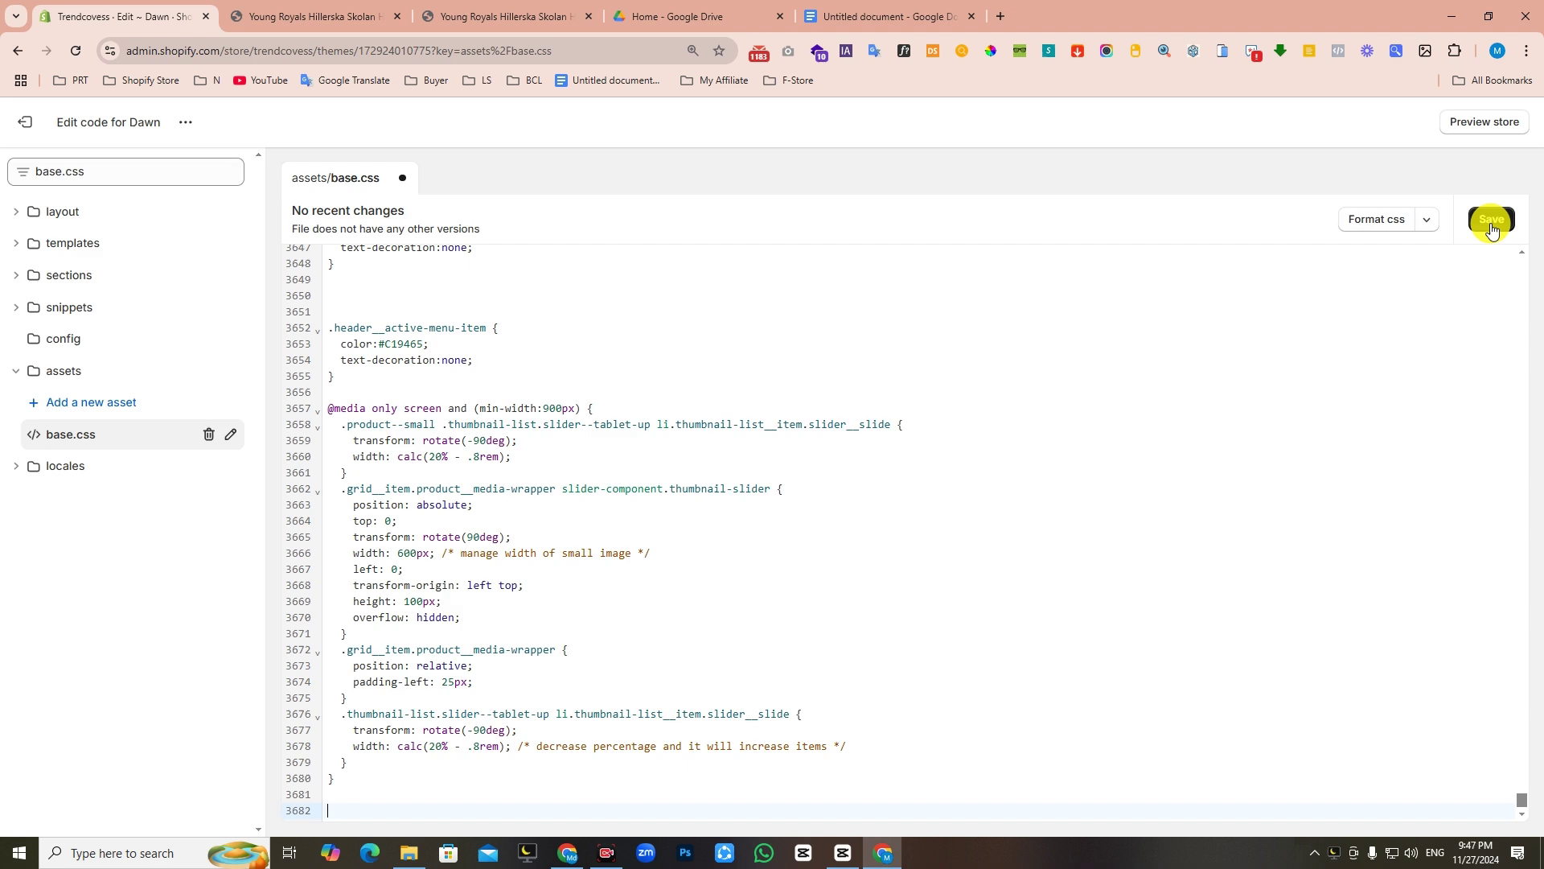
click(1492, 222)
On the Young Royals Hillerska Skolan Hoodie page, test the white, grey, pink and orange thumbnails
click(1484, 122)
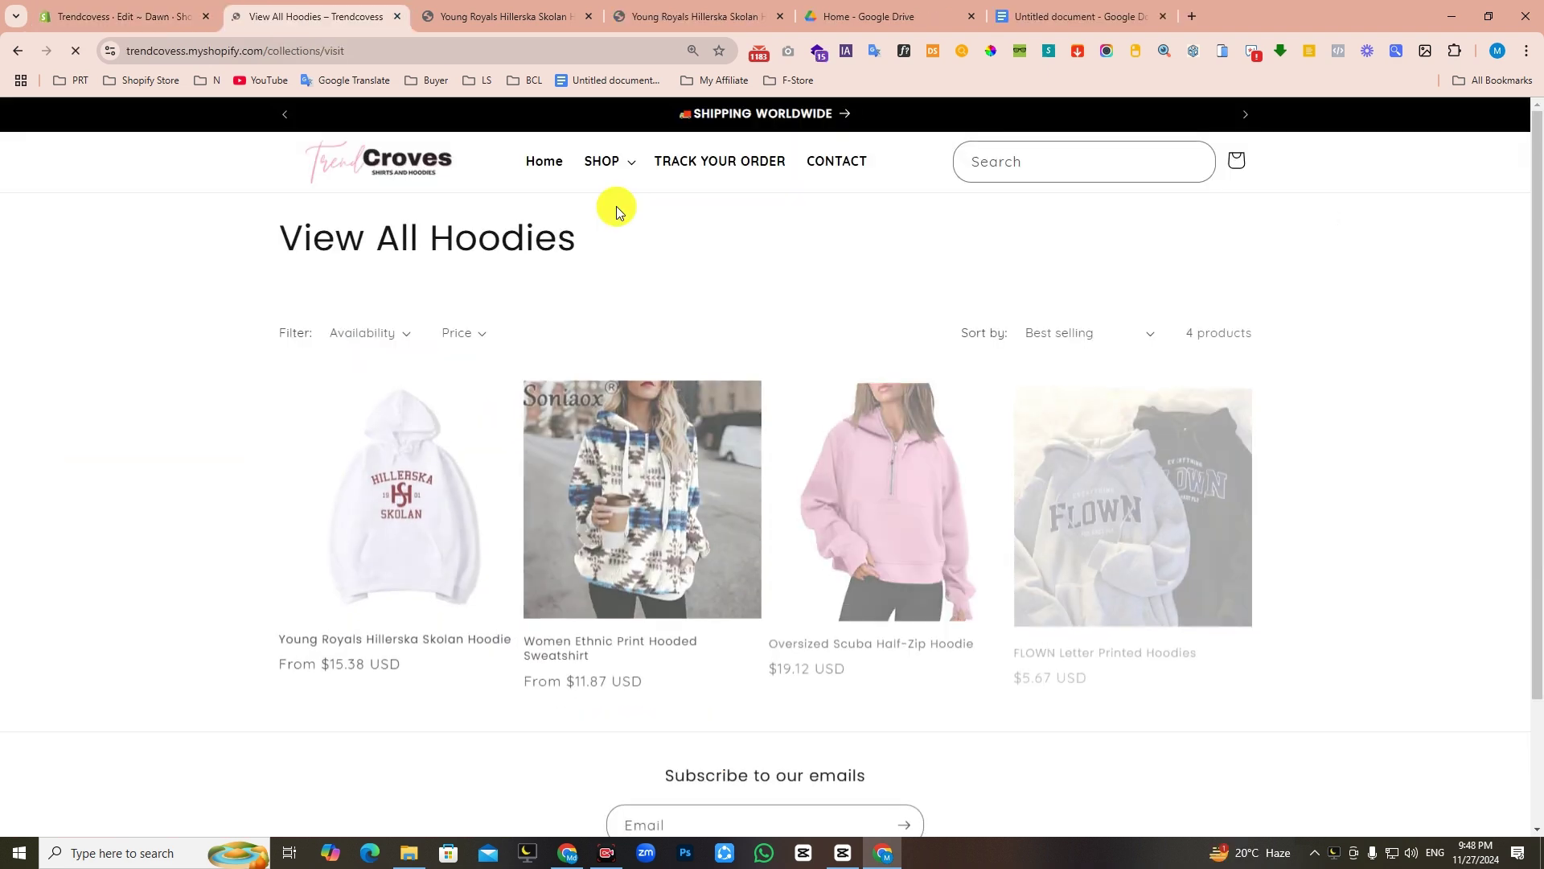
click(419, 473)
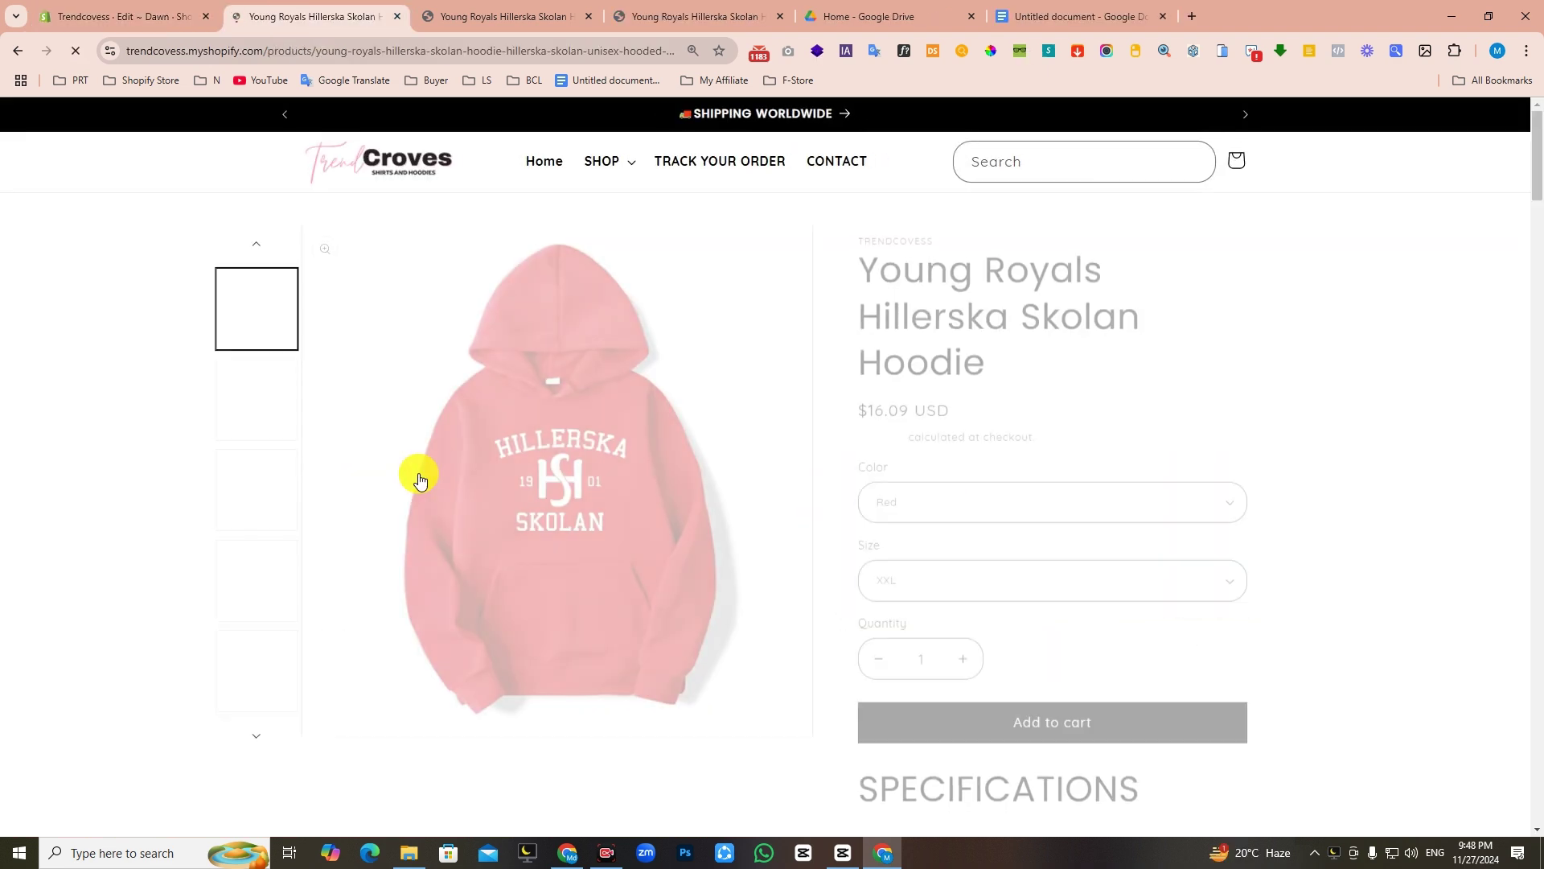
click(255, 398)
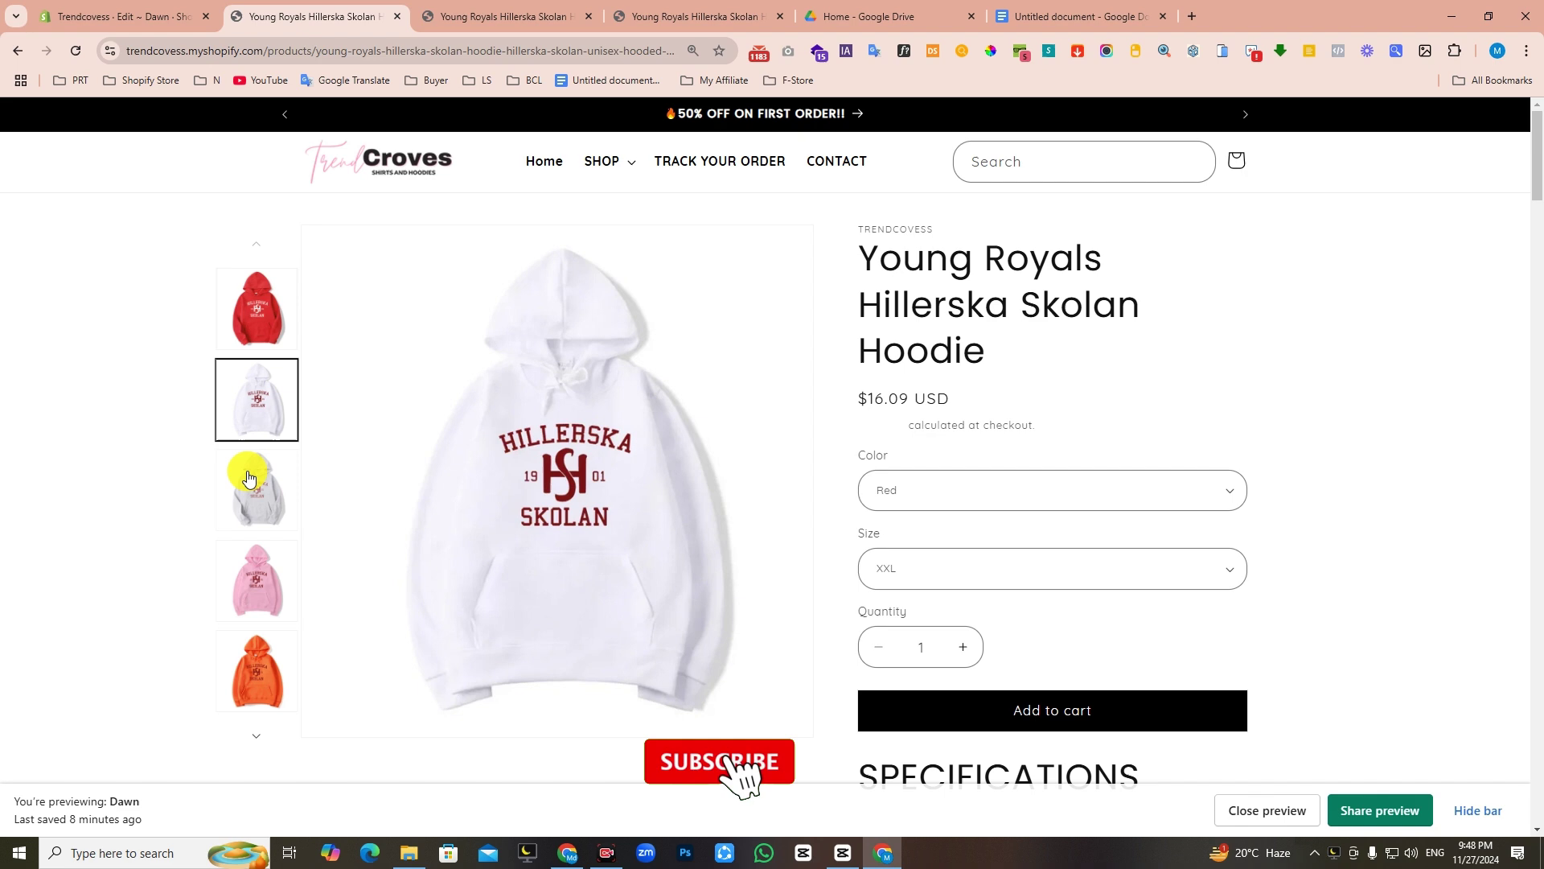
click(251, 479)
click(256, 579)
click(256, 669)
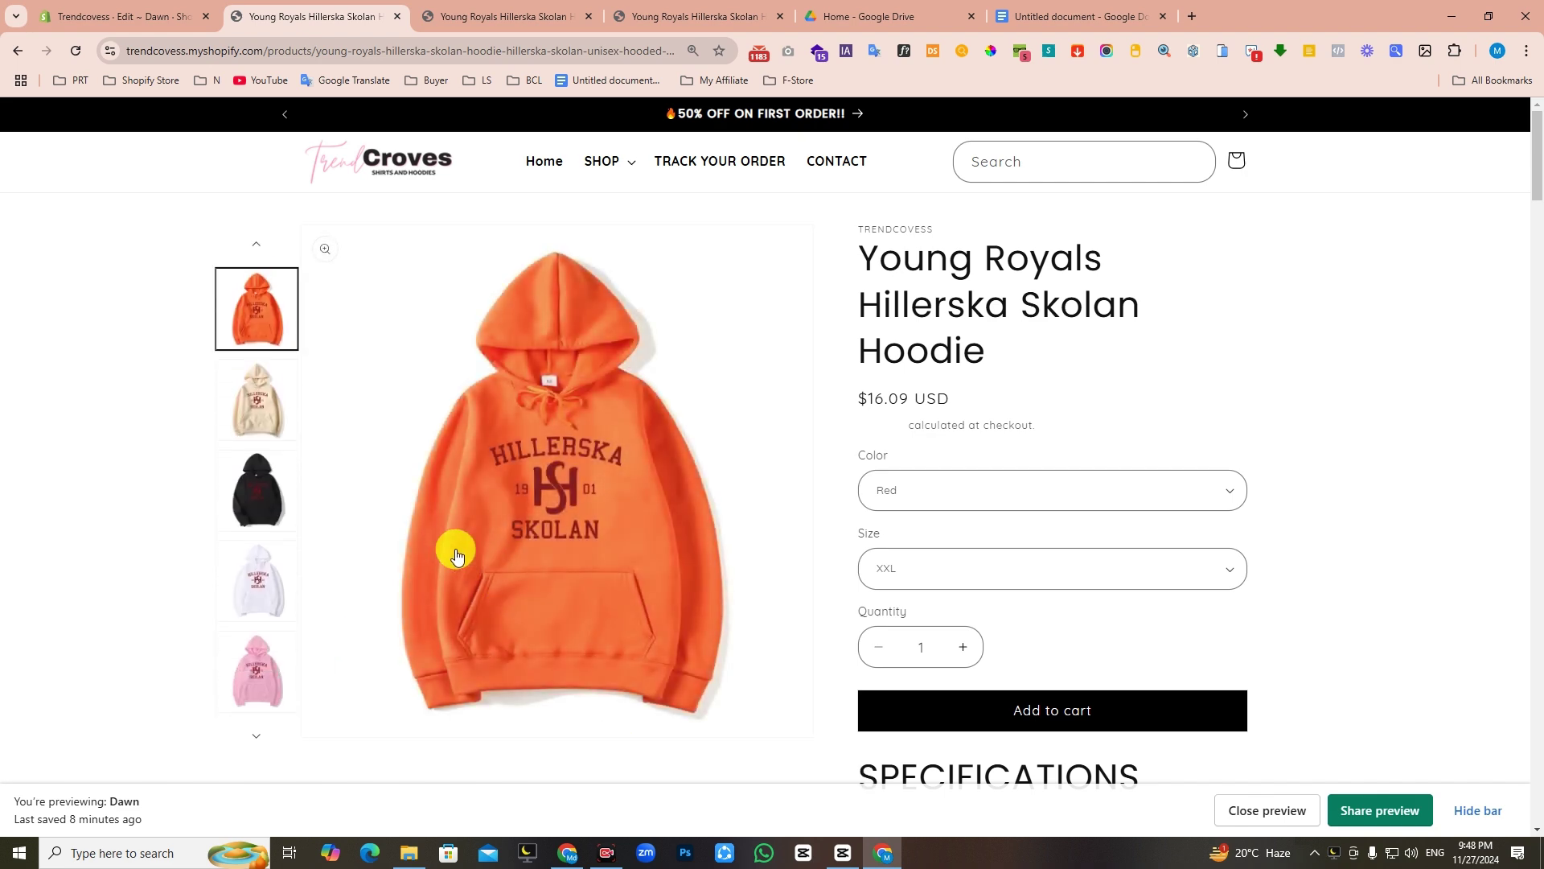